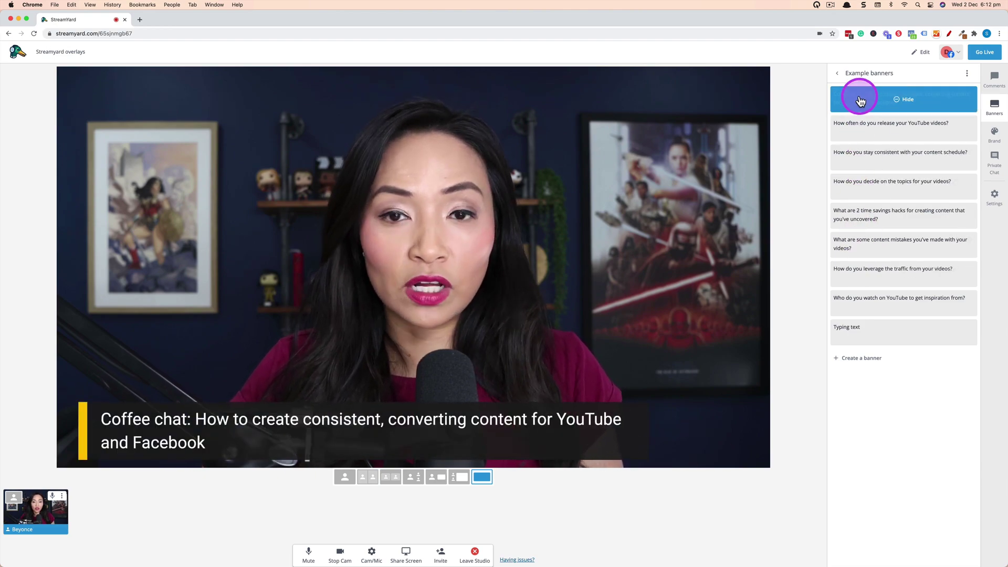
# Hide the "Coffee chat" banner and add a new banner with the text "Hello".
pyautogui.click(859, 101)
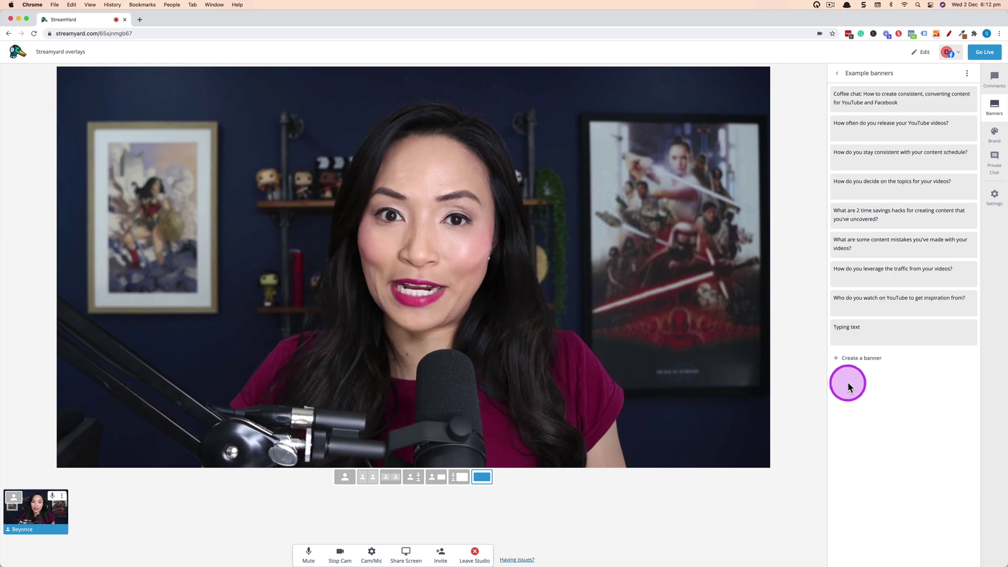
pyautogui.click(873, 357)
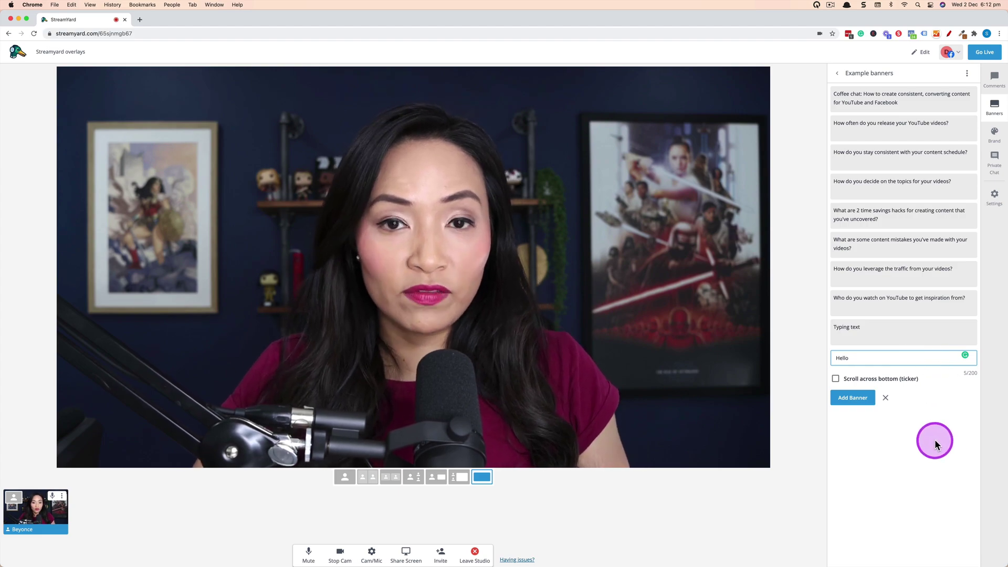
pyautogui.click(854, 399)
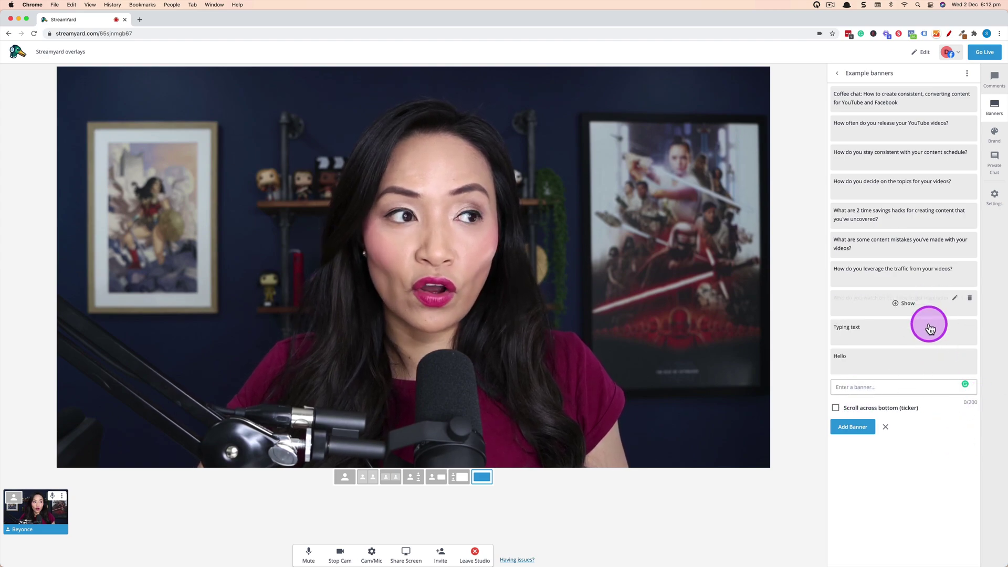
# Show the "Hello" banner on the stage, and replace it with the "Who do you watch on YouTube to get inspiration from?" banner.
pyautogui.click(904, 361)
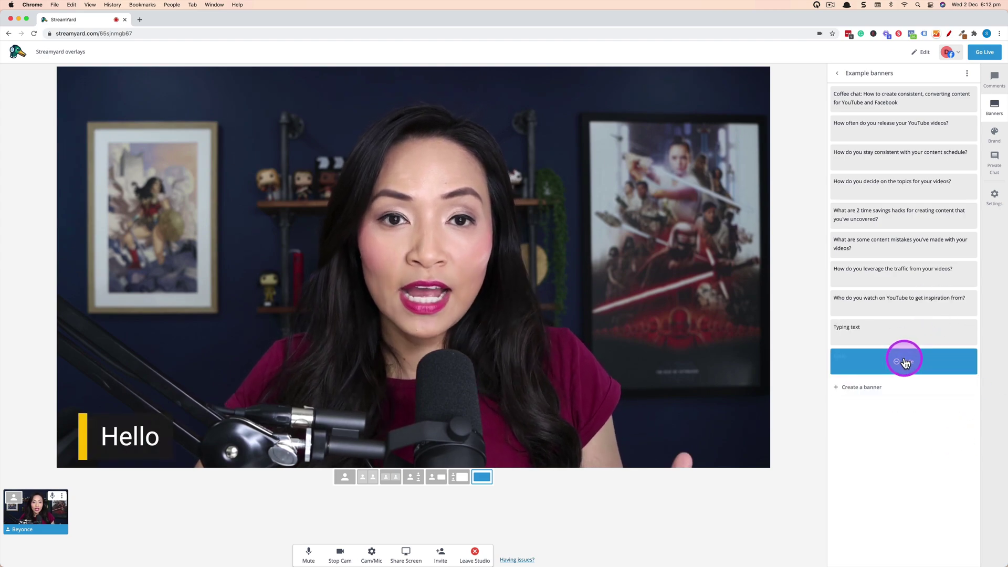
pyautogui.click(937, 363)
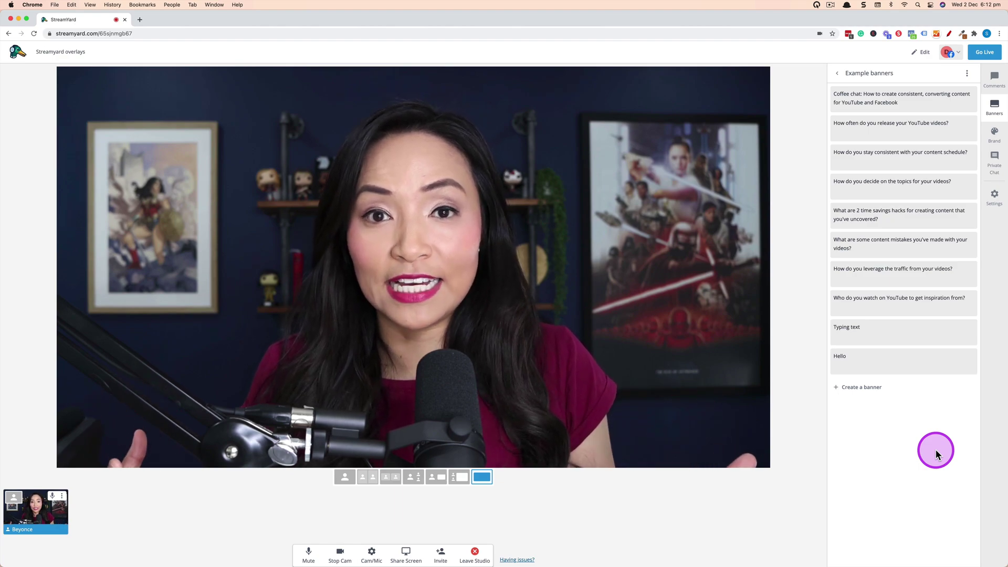
pyautogui.moveTo(916, 160)
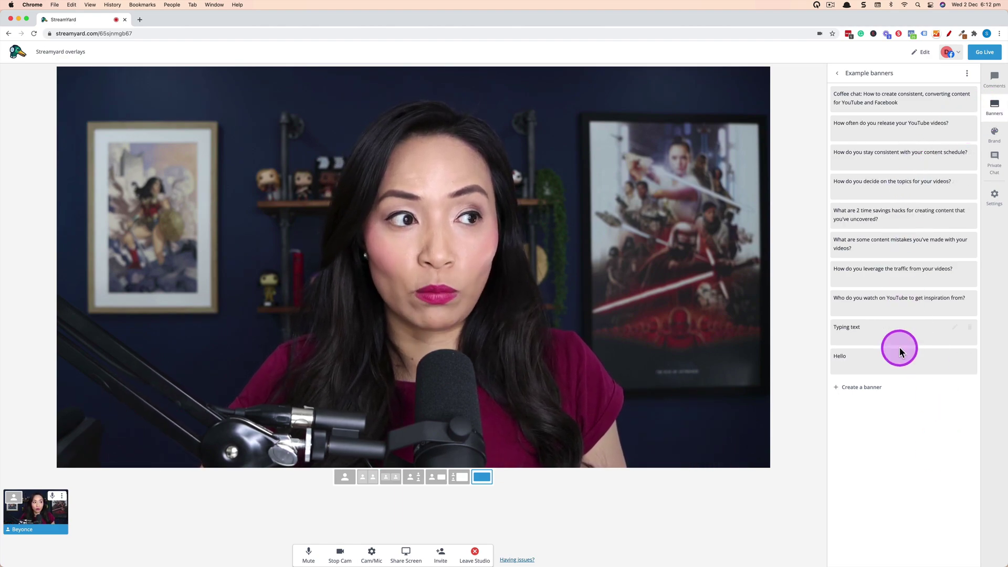
pyautogui.moveTo(953, 311)
pyautogui.click(911, 303)
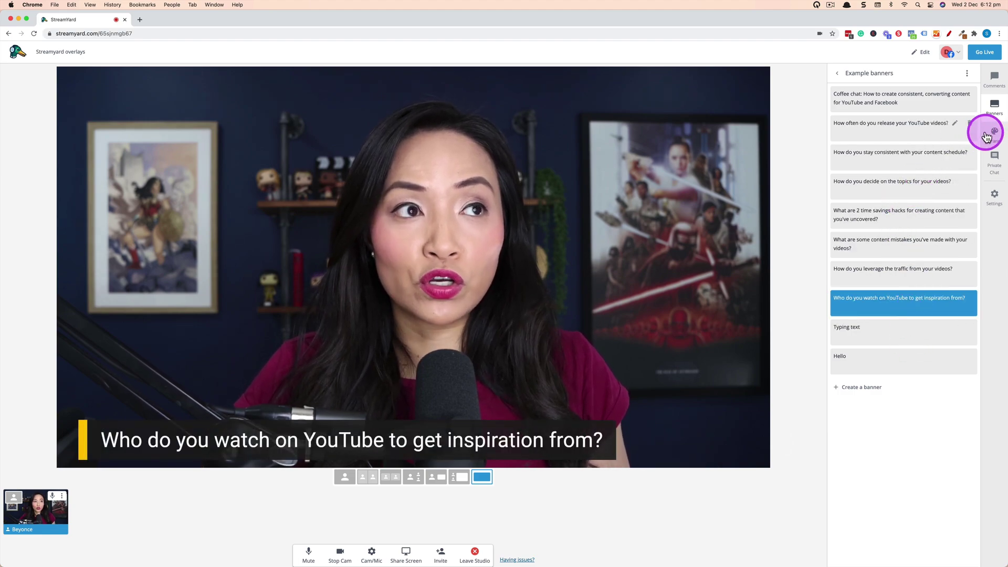
# Change the brand color of Brand 1 to magenta #fc01ff.
pyautogui.moveTo(950, 135)
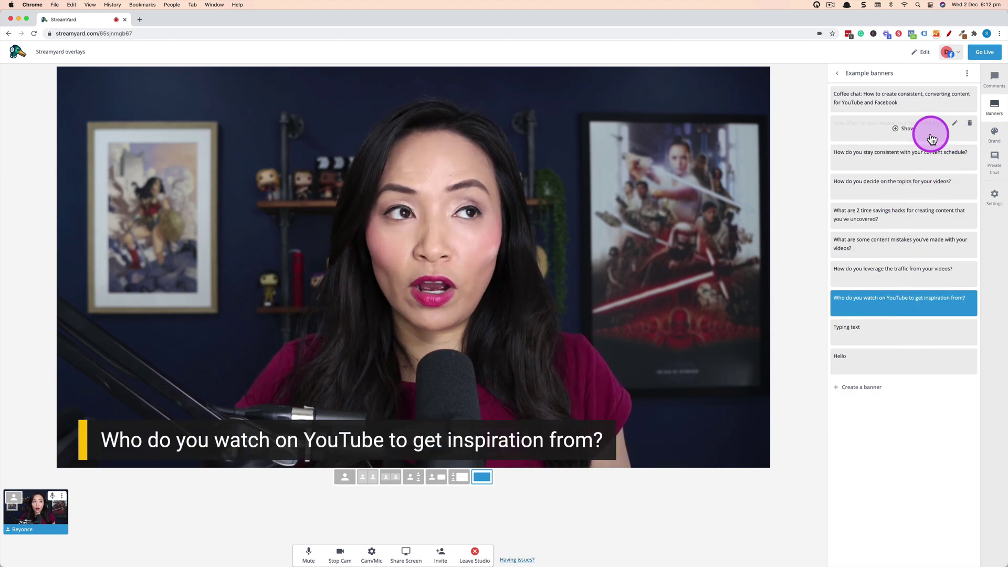
pyautogui.click(995, 139)
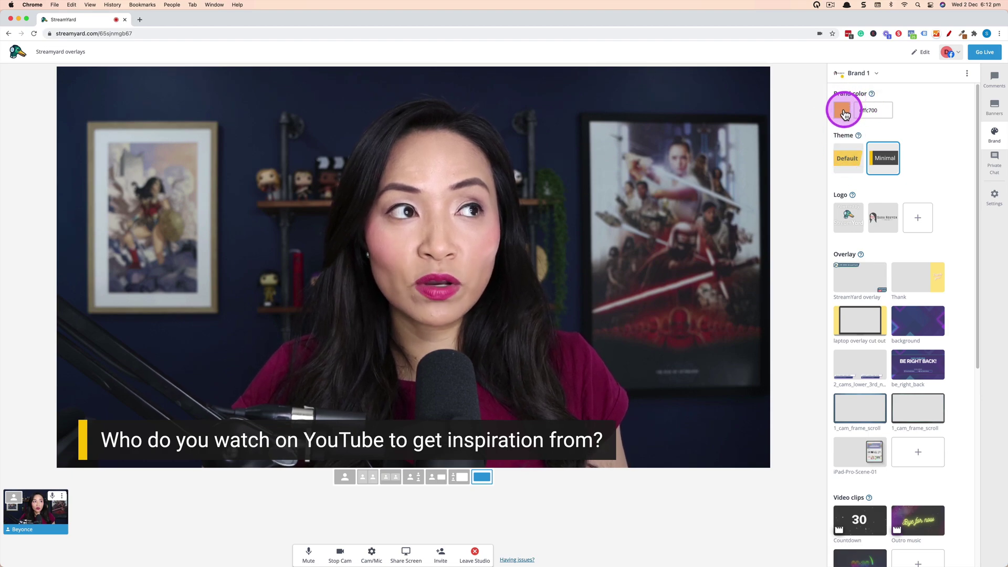
pyautogui.click(843, 111)
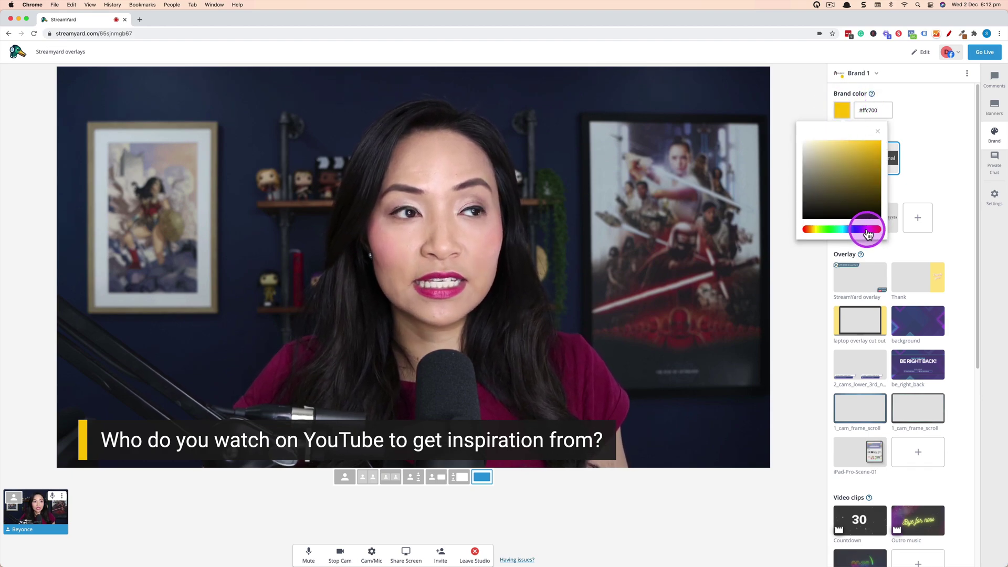
pyautogui.click(867, 231)
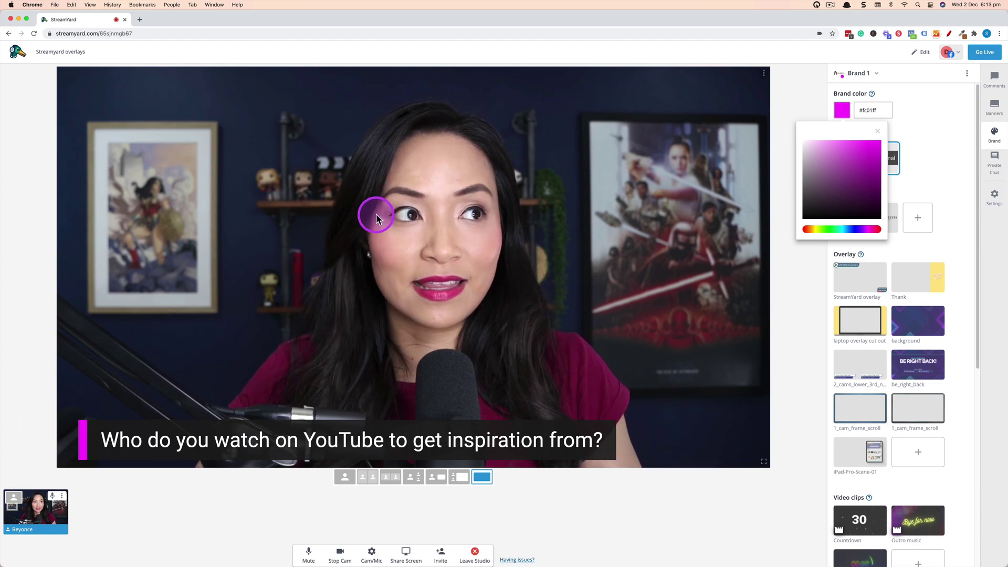
pyautogui.click(936, 168)
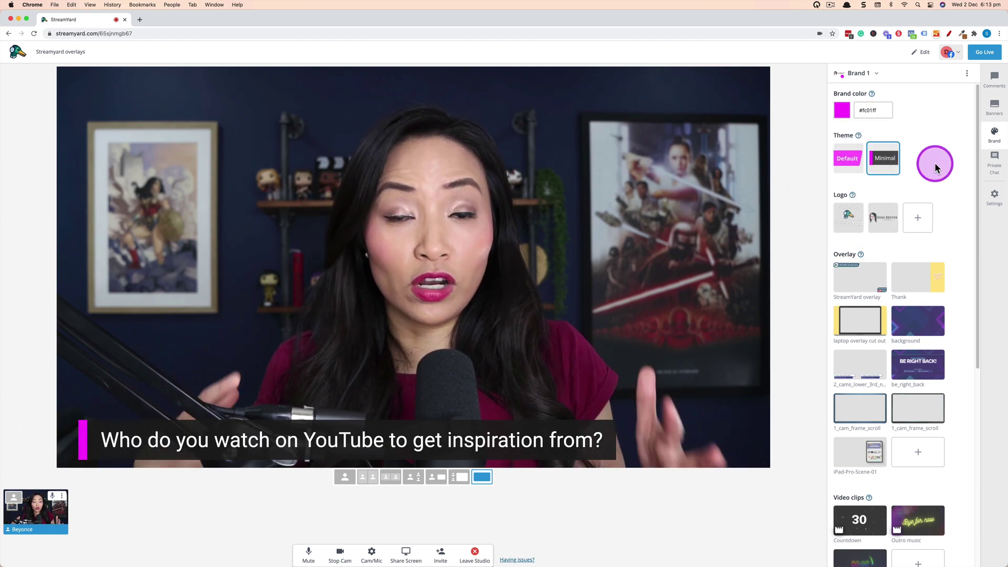
# Go back to the example banners and show "How do you stay consistent with your content schedule?" on the stage.
pyautogui.click(994, 108)
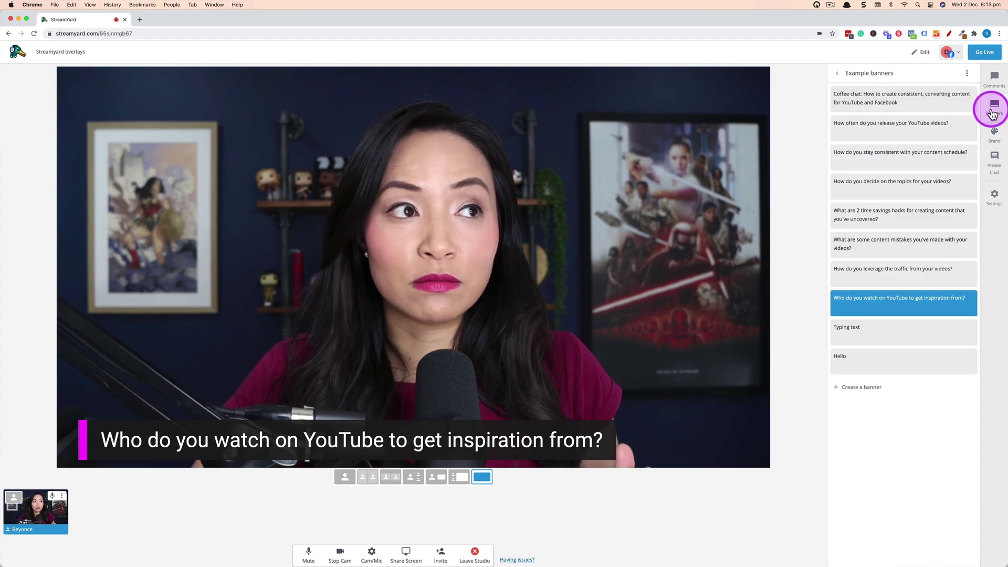
pyautogui.moveTo(892, 158)
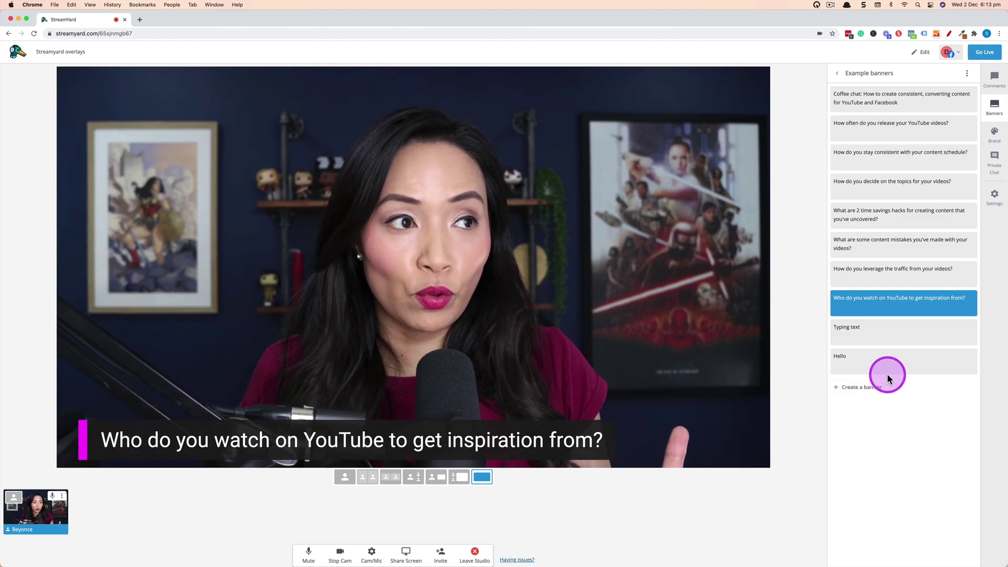
pyautogui.moveTo(888, 231)
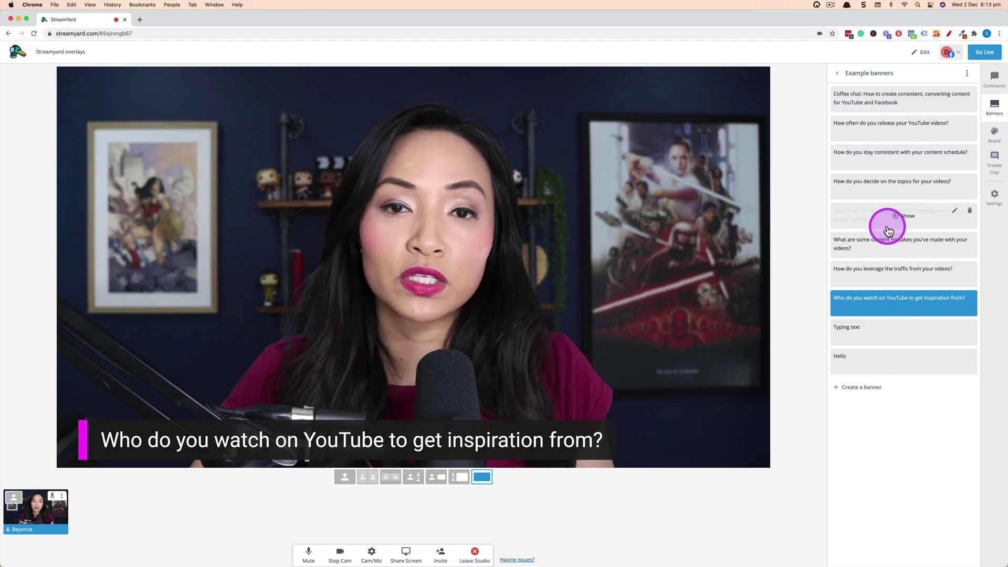
pyautogui.click(871, 158)
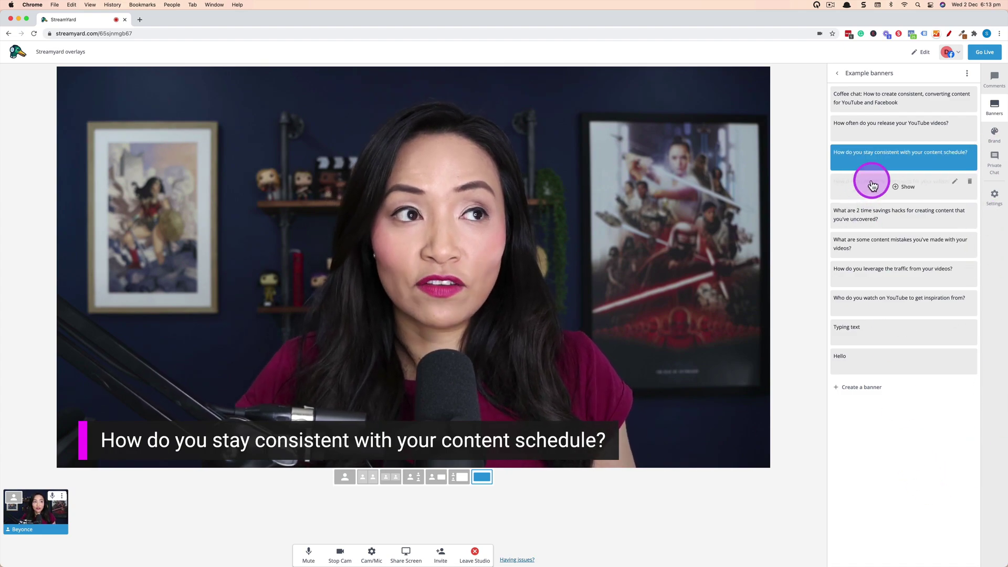
# Show the "StreamYard overlay" from the brand's overlays on the stage and remove it again.
pyautogui.click(993, 133)
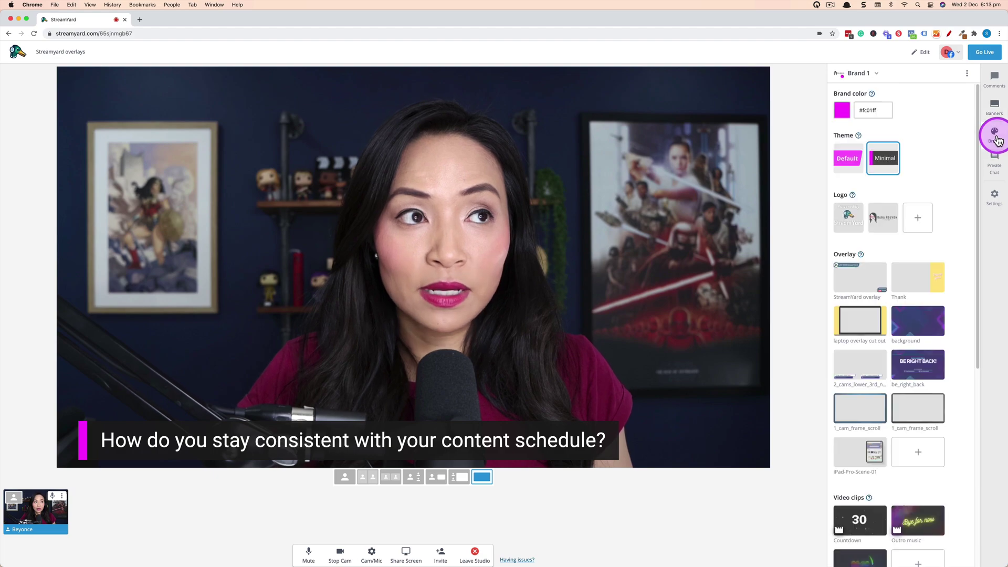
pyautogui.scroll(-2, 960, 236)
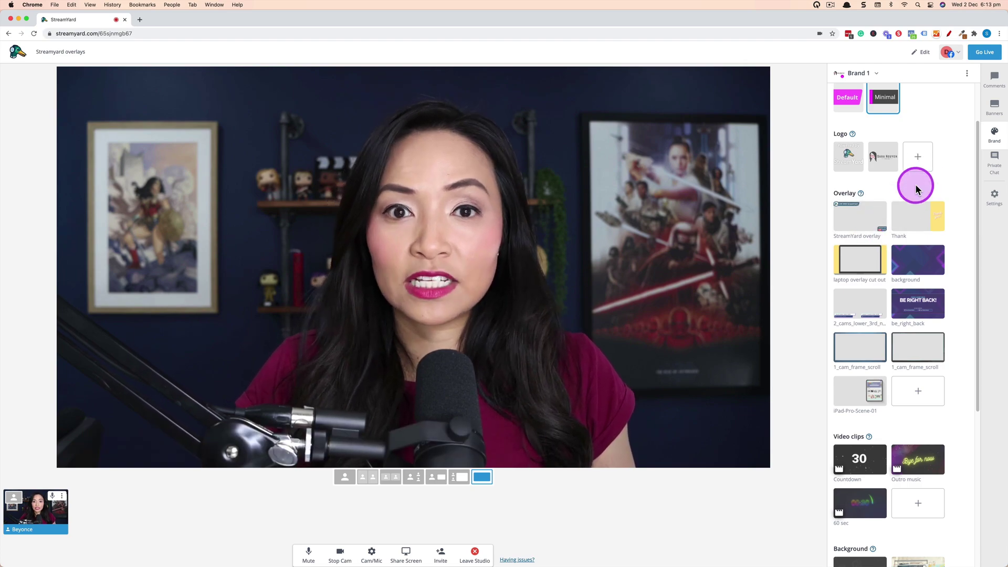
pyautogui.click(865, 215)
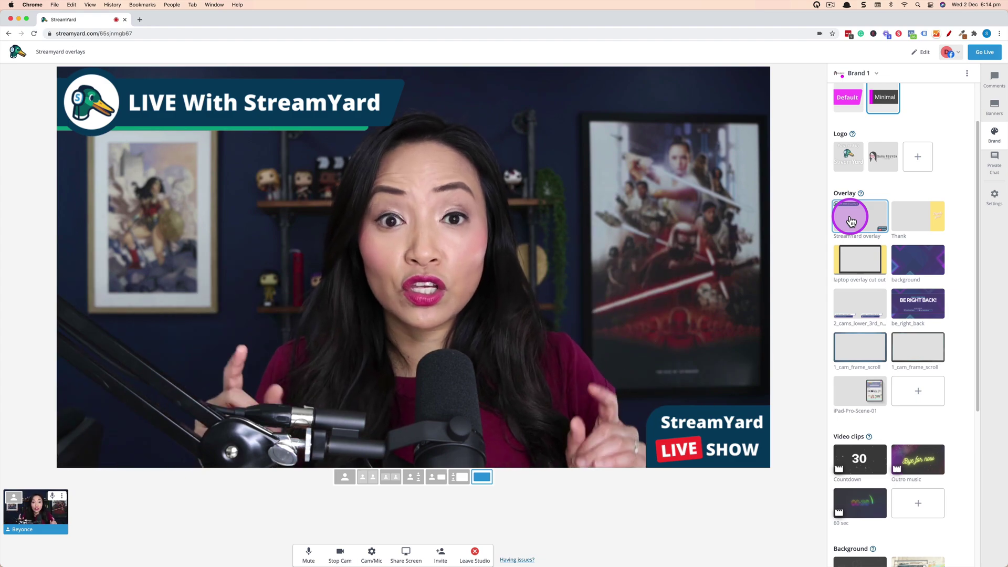
pyautogui.click(851, 220)
# Try the blue "1_cam_frame_scroll", "Thank" and "iPad-Pro-Scene-01" overlays in turn, leaving the stage without an overlay.
pyautogui.click(867, 256)
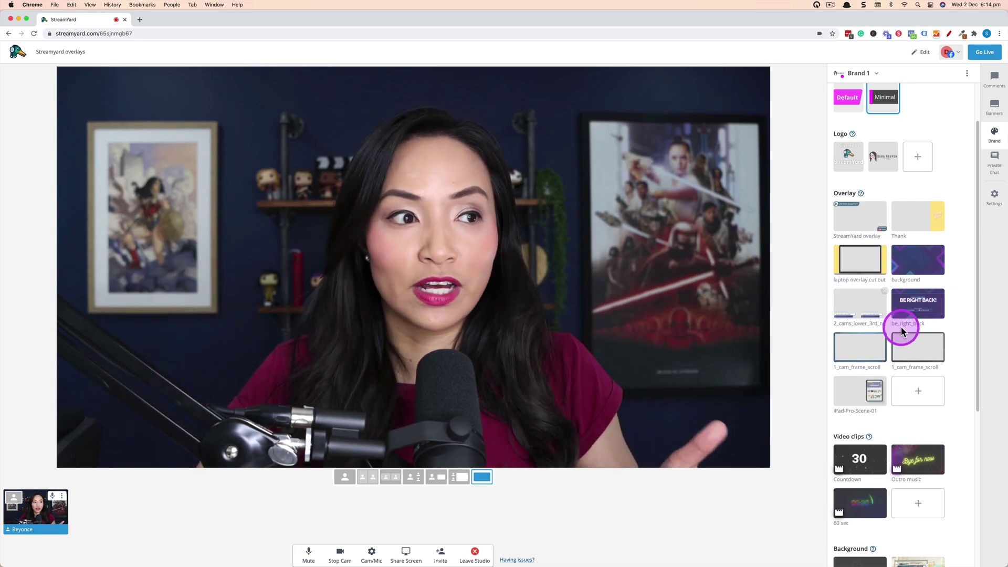
pyautogui.click(849, 349)
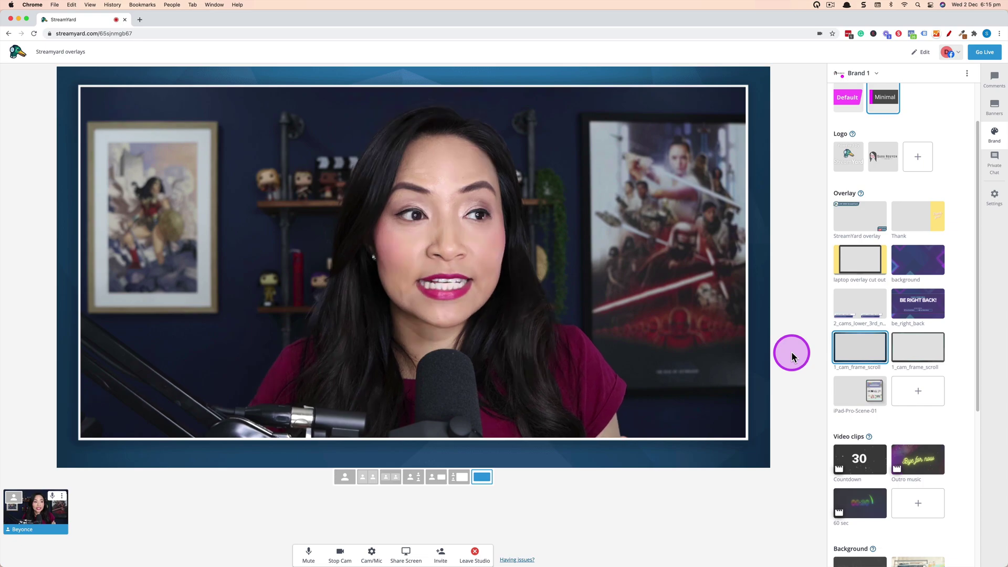
pyautogui.click(909, 218)
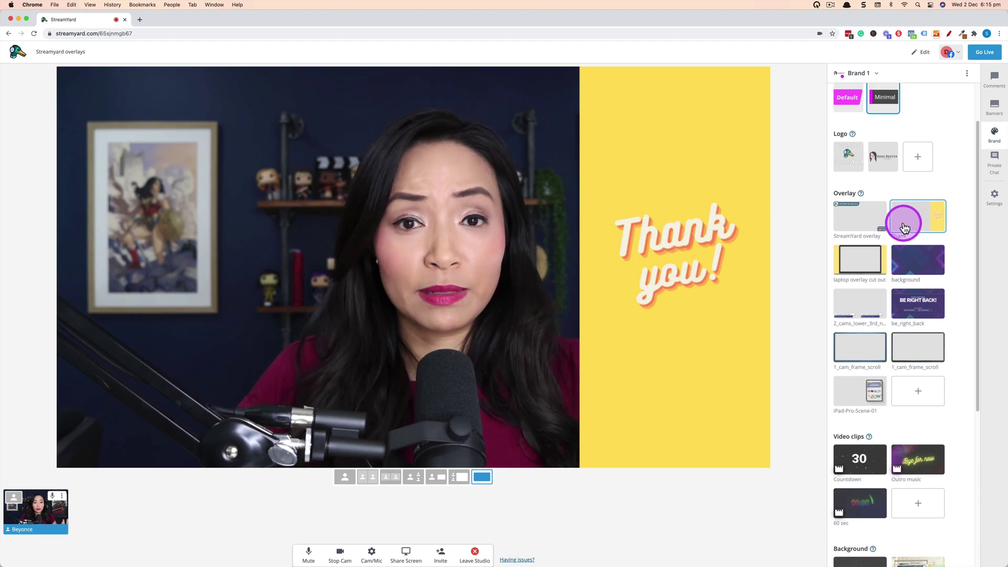
pyautogui.click(904, 227)
pyautogui.click(851, 396)
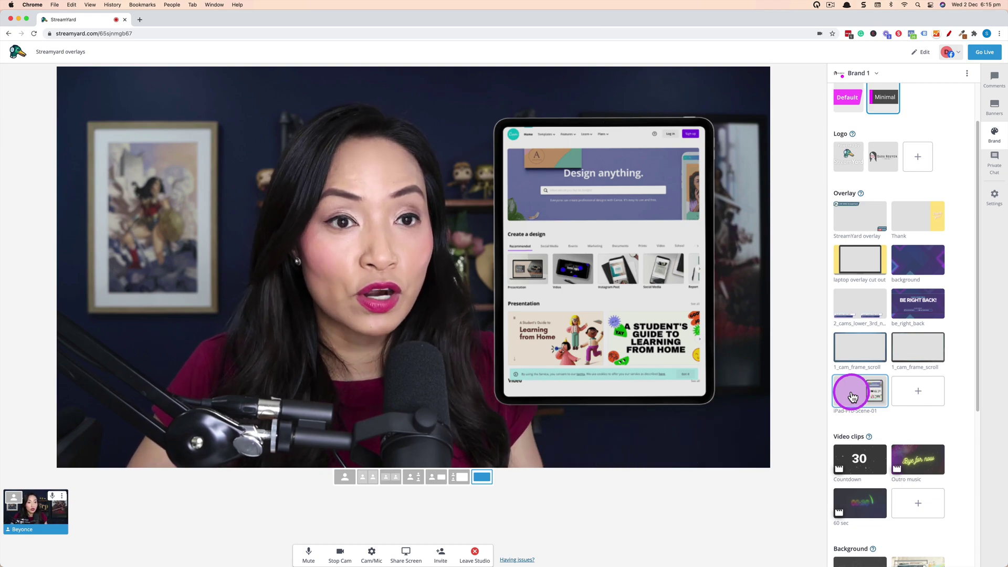
pyautogui.click(852, 396)
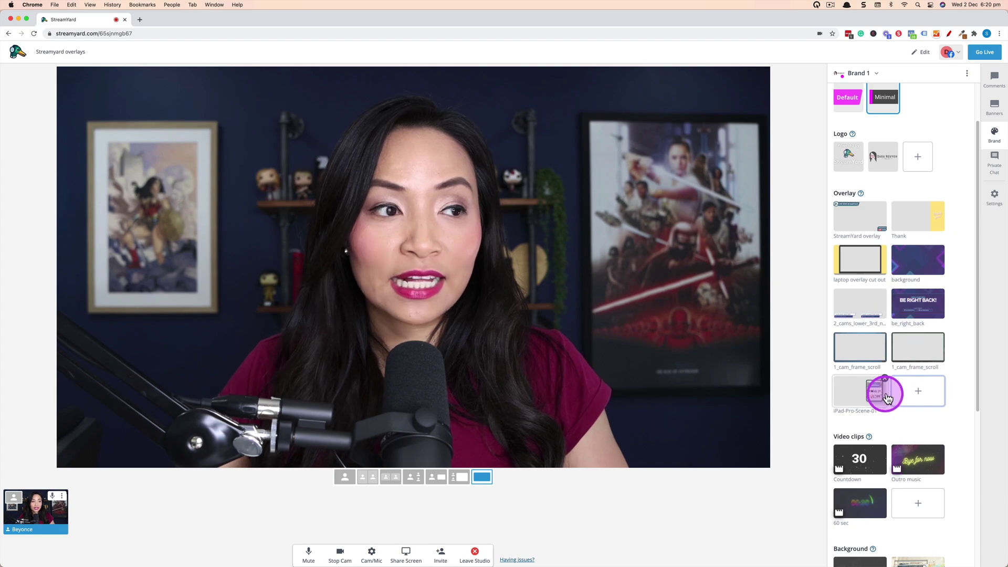
# Upload the "4K Size Restream" image as a new overlay, and show it on the stage briefly before removing it from view.
pyautogui.click(919, 403)
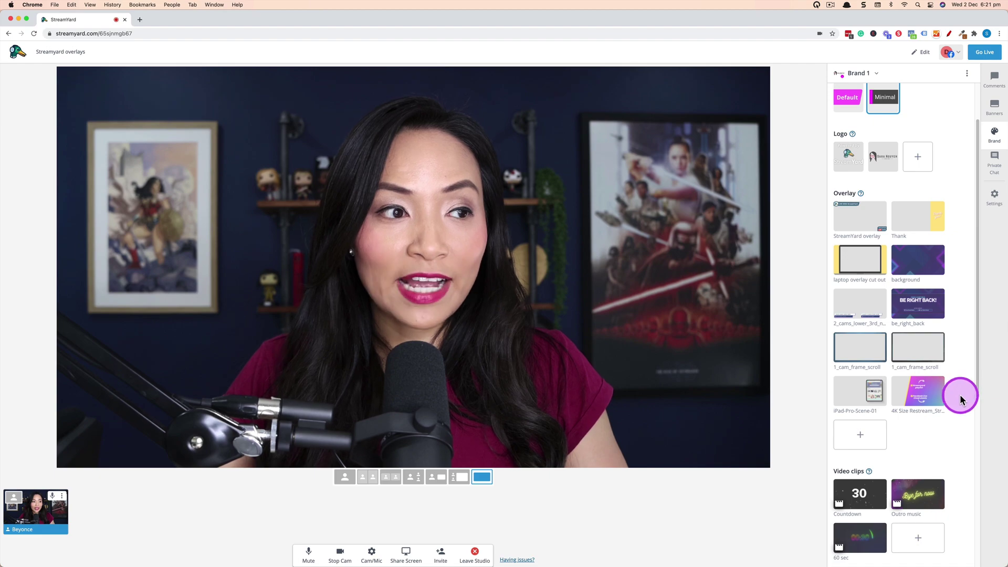
pyautogui.click(916, 397)
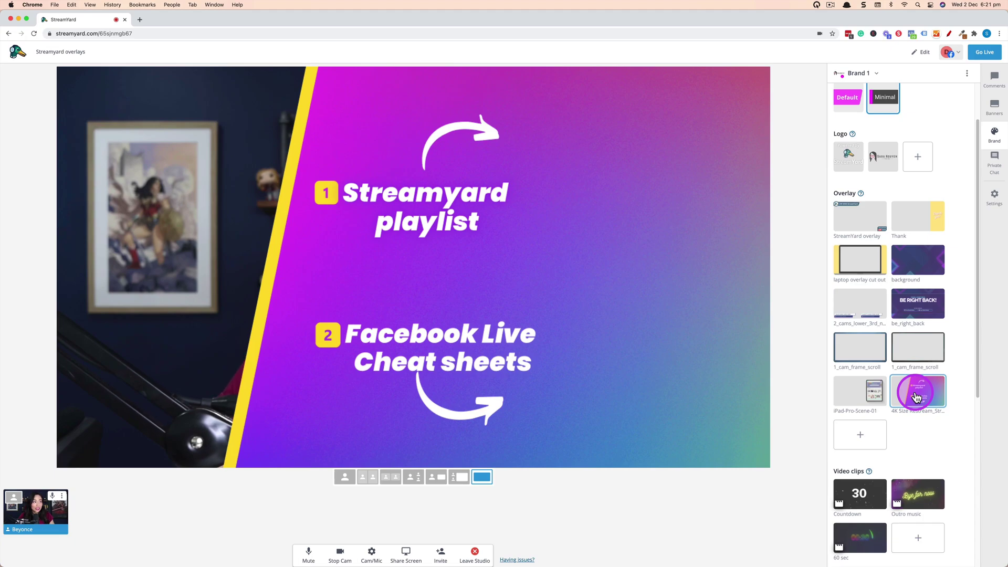
pyautogui.click(917, 398)
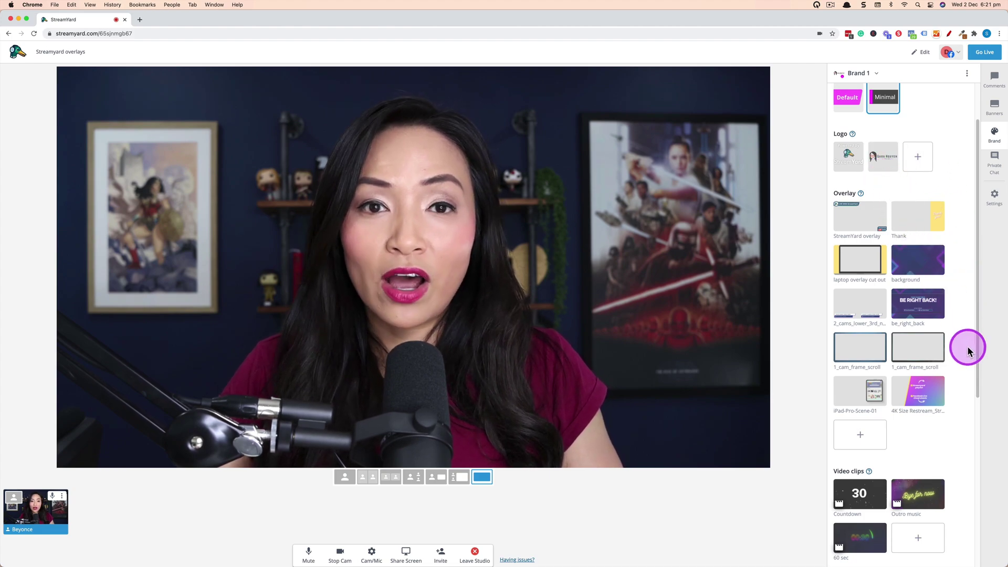
# Delete the uploaded "4K Size Restream" overlay from the brand's overlays.
pyautogui.moveTo(919, 392)
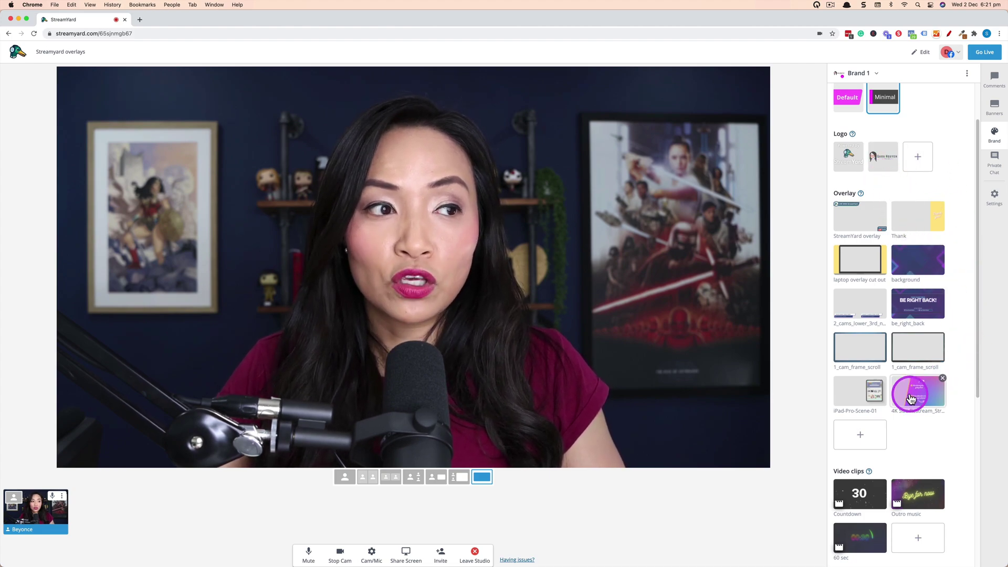
pyautogui.click(943, 379)
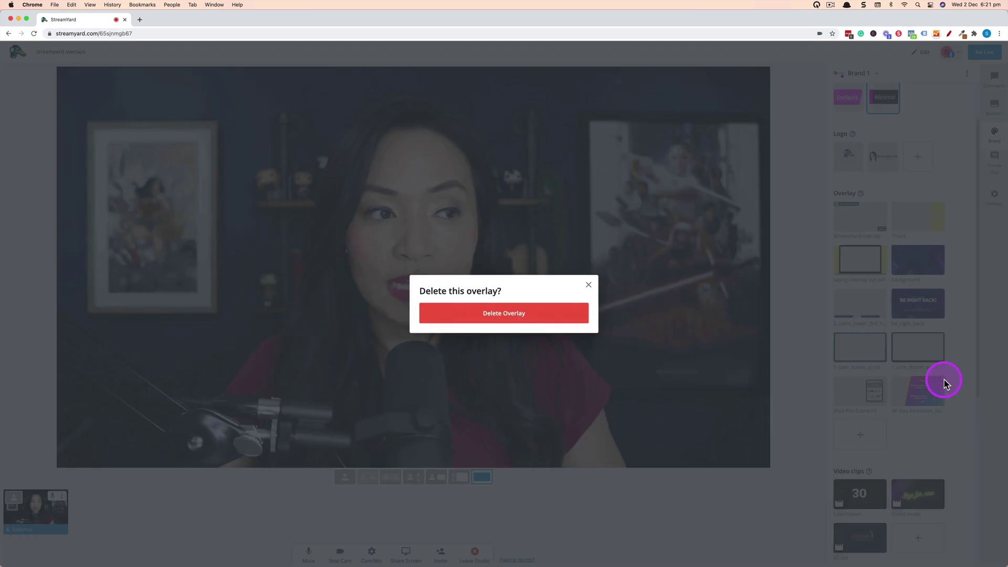
pyautogui.click(551, 316)
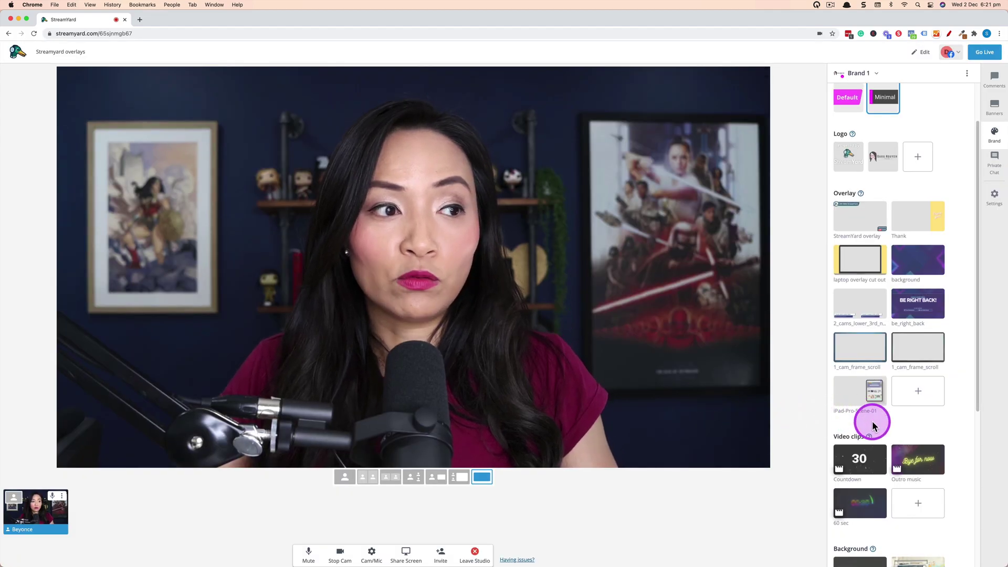
# Switch the shared screen to the layout with a small camera view beside it, and apply the colored-pencils background "9".
pyautogui.scroll(2, 945, 416)
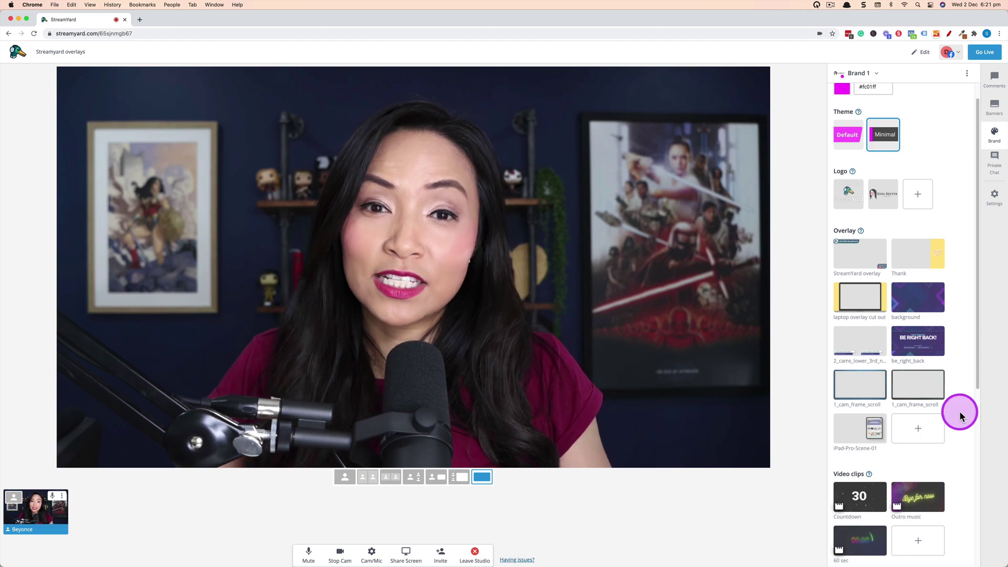
pyautogui.scroll(-3, 961, 416)
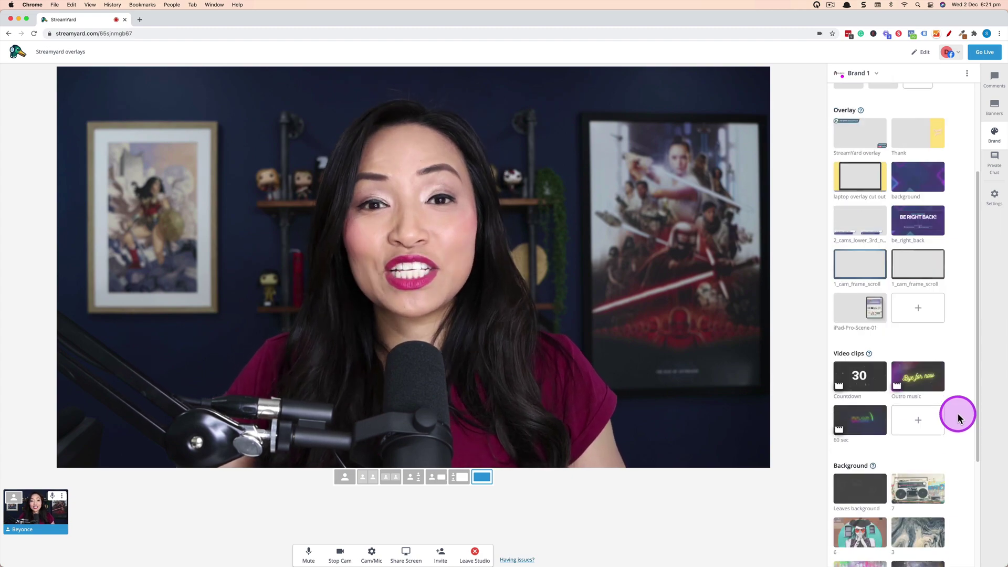
pyautogui.scroll(-4, 958, 419)
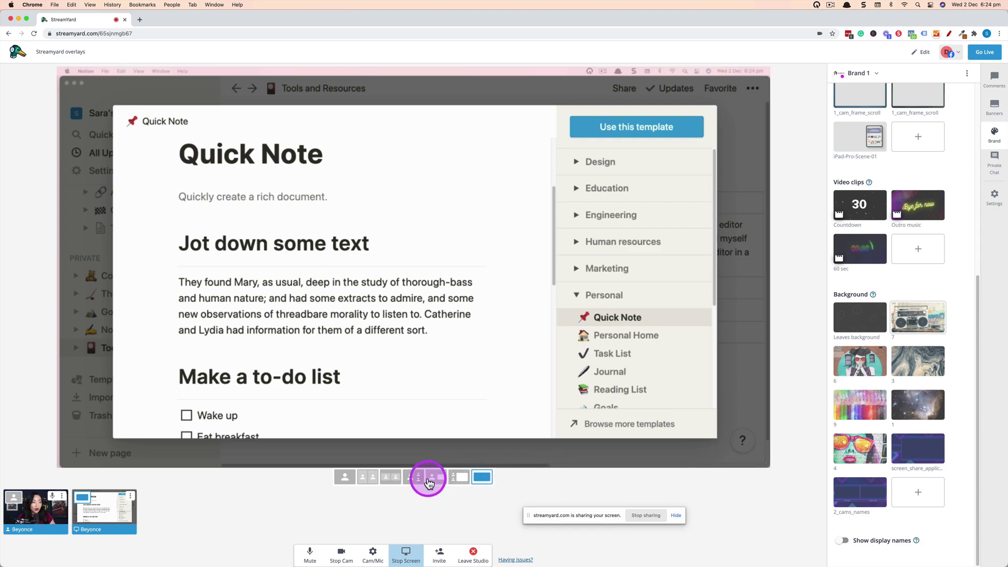
pyautogui.click(459, 479)
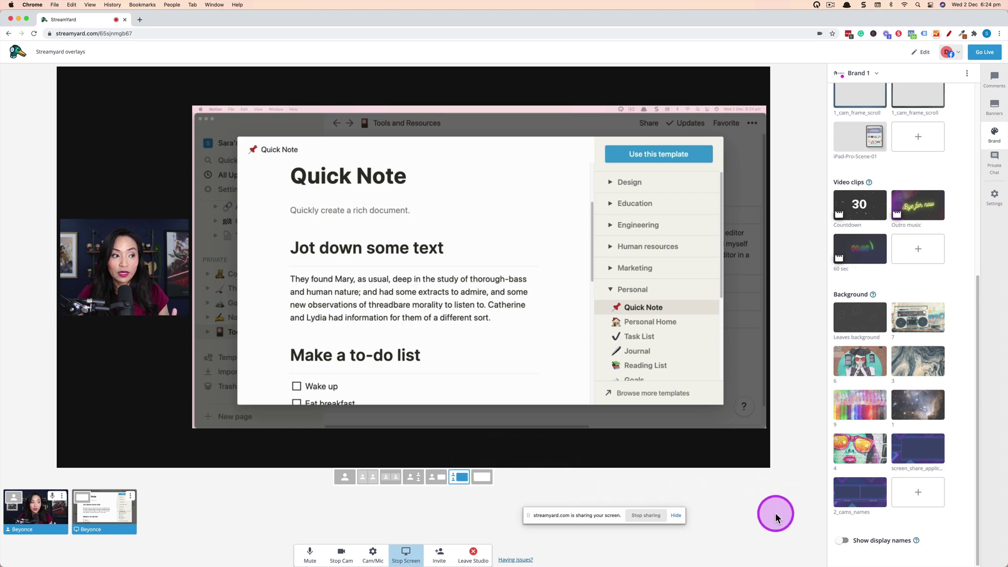
pyautogui.click(849, 406)
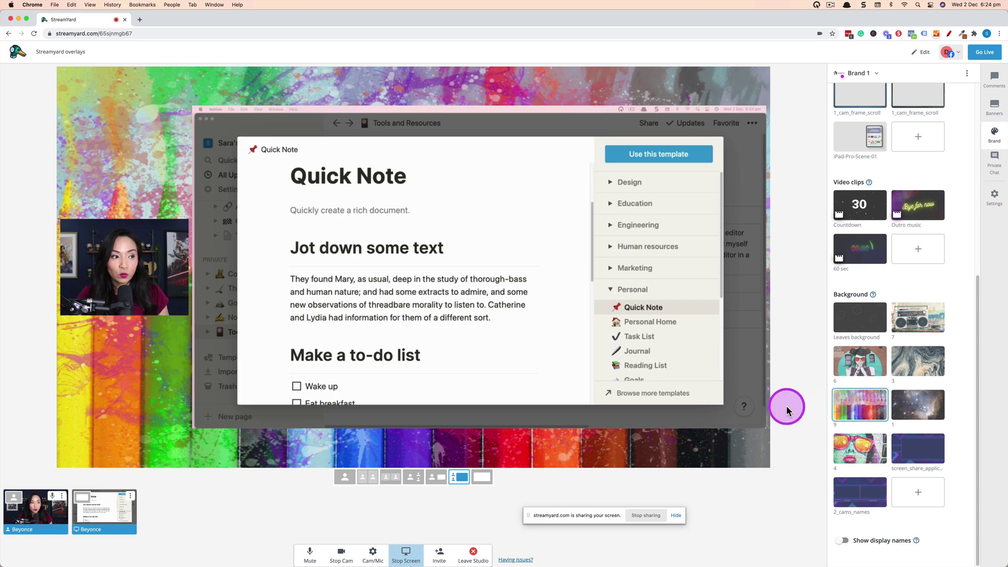
# Try the large-camera split layout for the shared screen, return to the small-camera layout, and apply the "Leaves background".
pyautogui.click(437, 478)
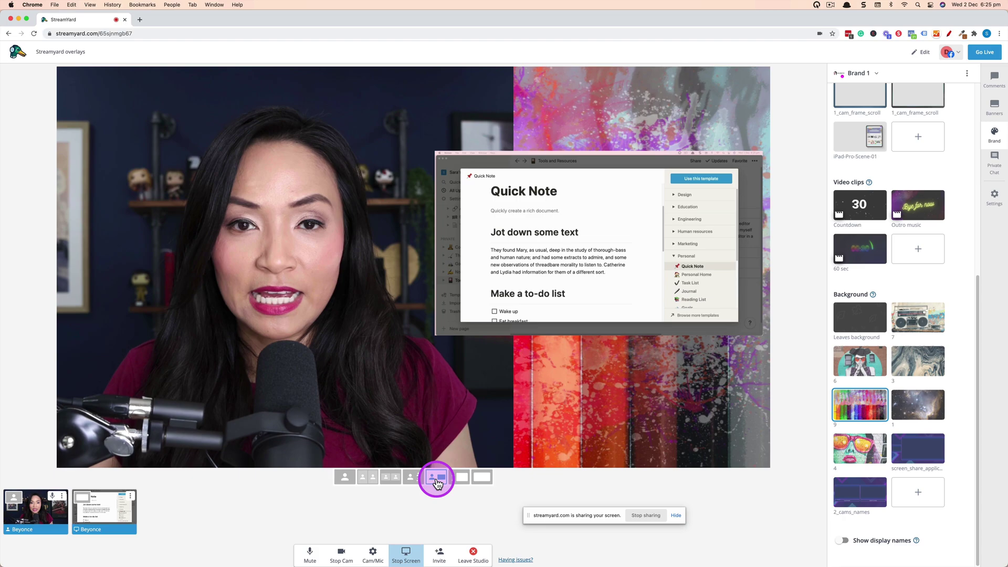
pyautogui.click(459, 477)
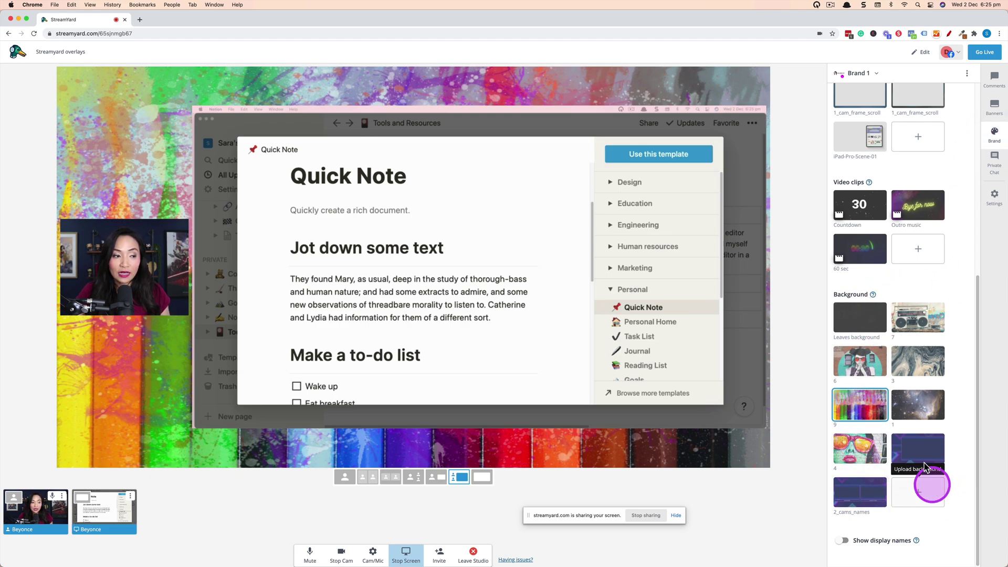
pyautogui.click(859, 325)
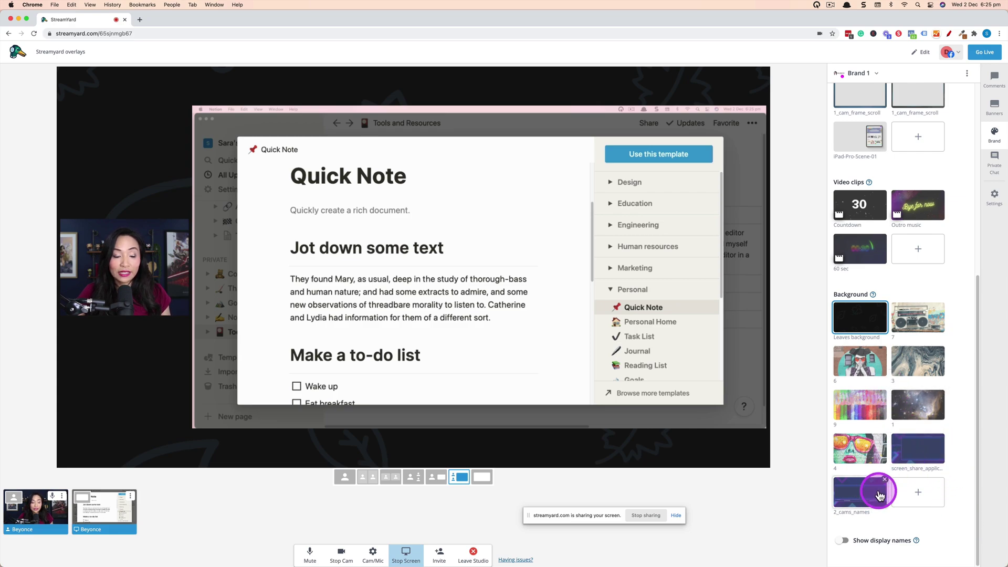
# Upload "starting-soon copy.png" from the Desktop as a new background and apply it behind the shared screen.
pyautogui.click(919, 493)
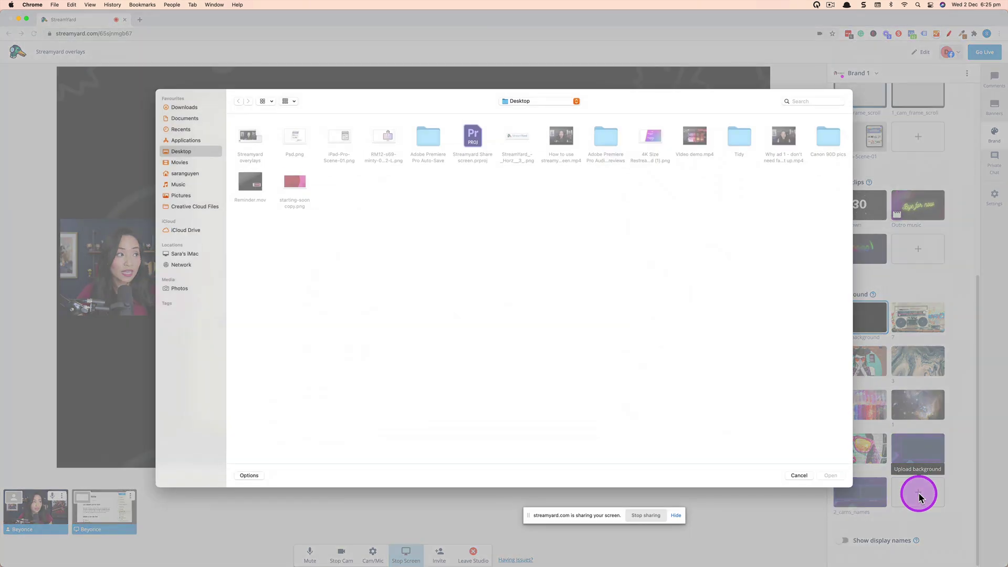
pyautogui.click(296, 184)
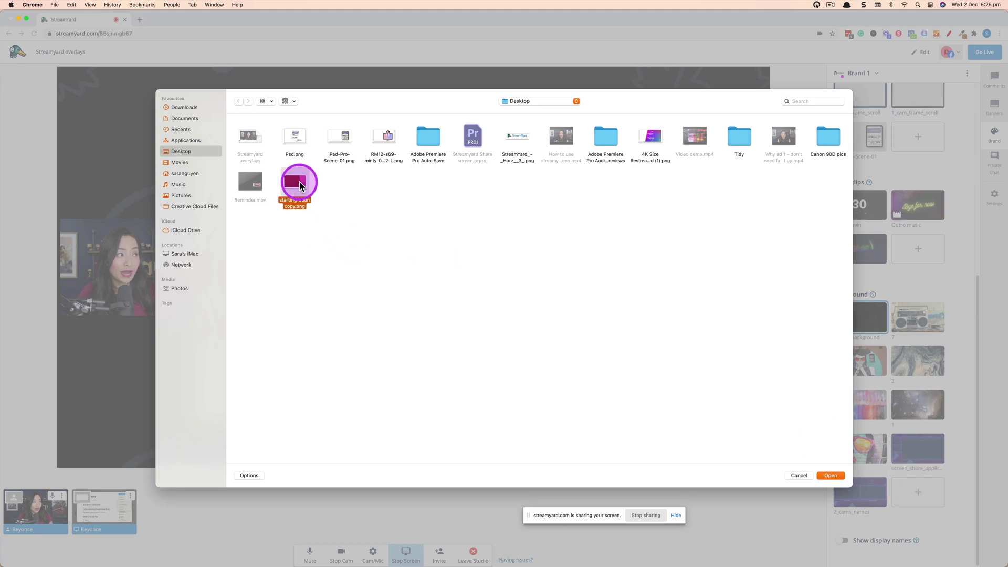
pyautogui.click(835, 475)
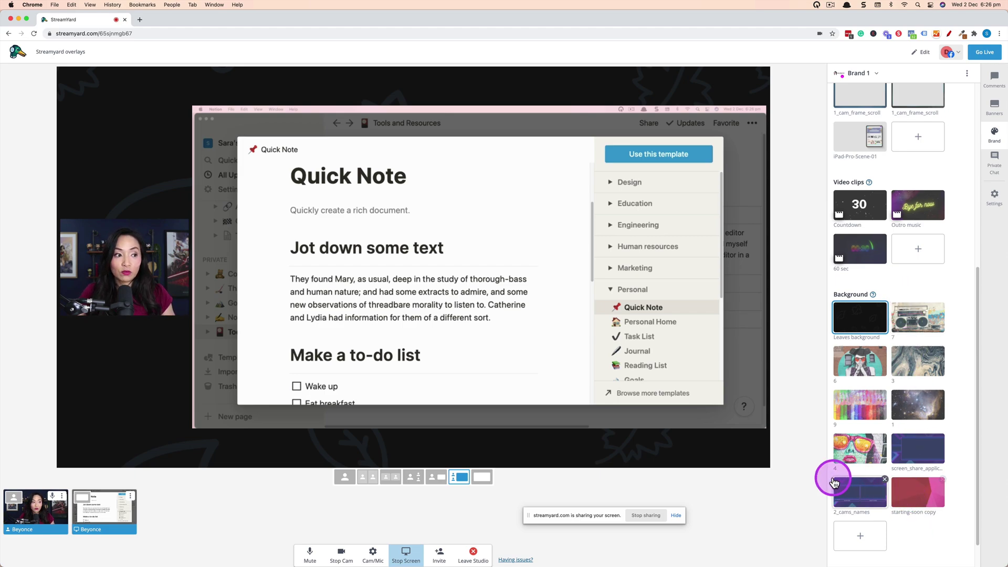
pyautogui.click(911, 492)
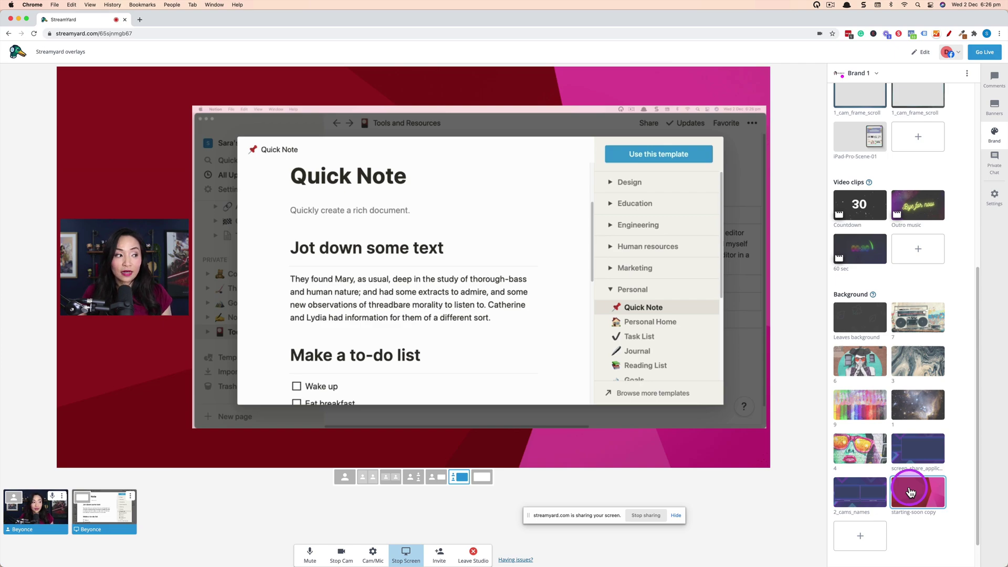
# Apply the blue "screen_share_applic…" background behind the shared screen, and delete the "2_cams_names" background from the brand.
pyautogui.click(915, 454)
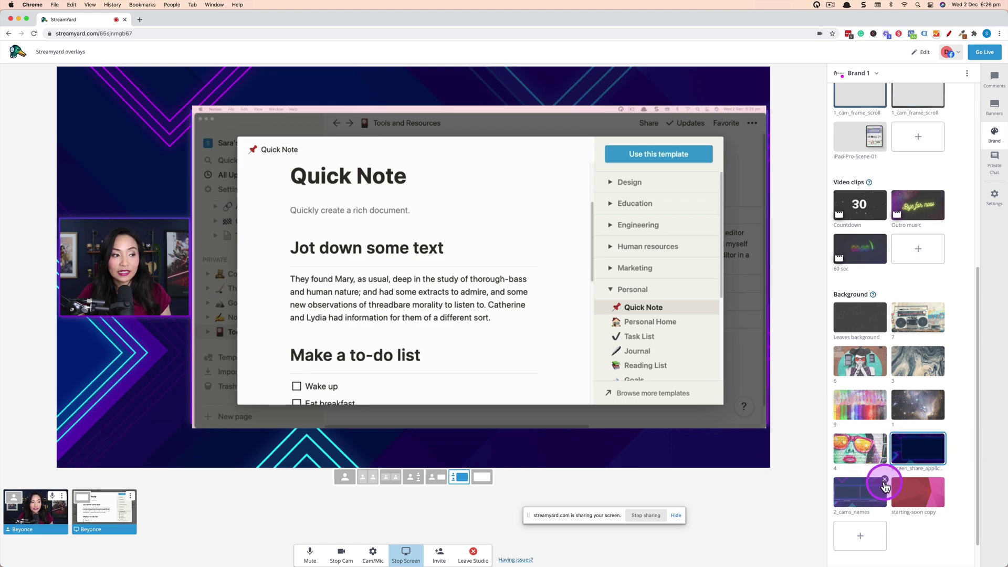
pyautogui.click(885, 480)
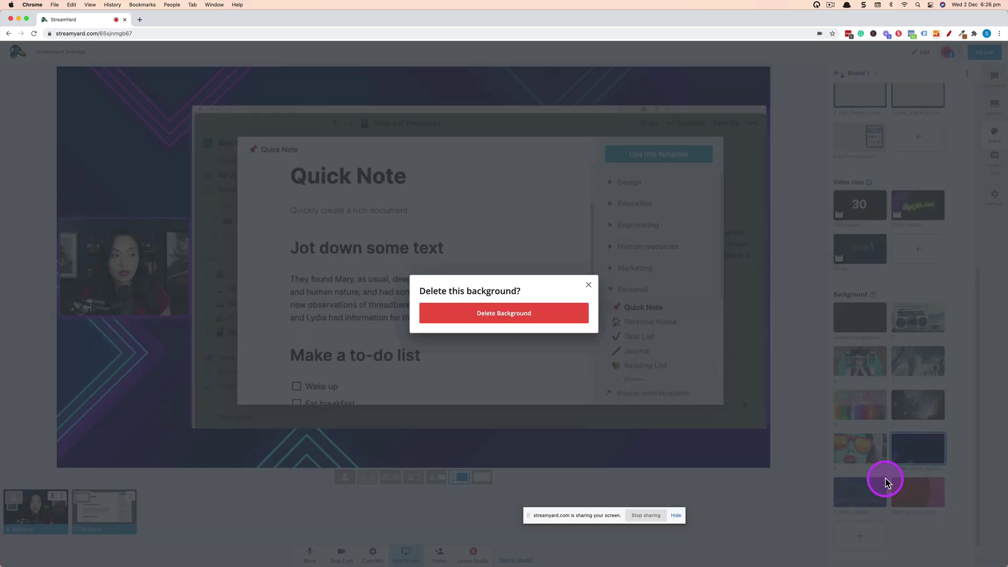
pyautogui.click(552, 316)
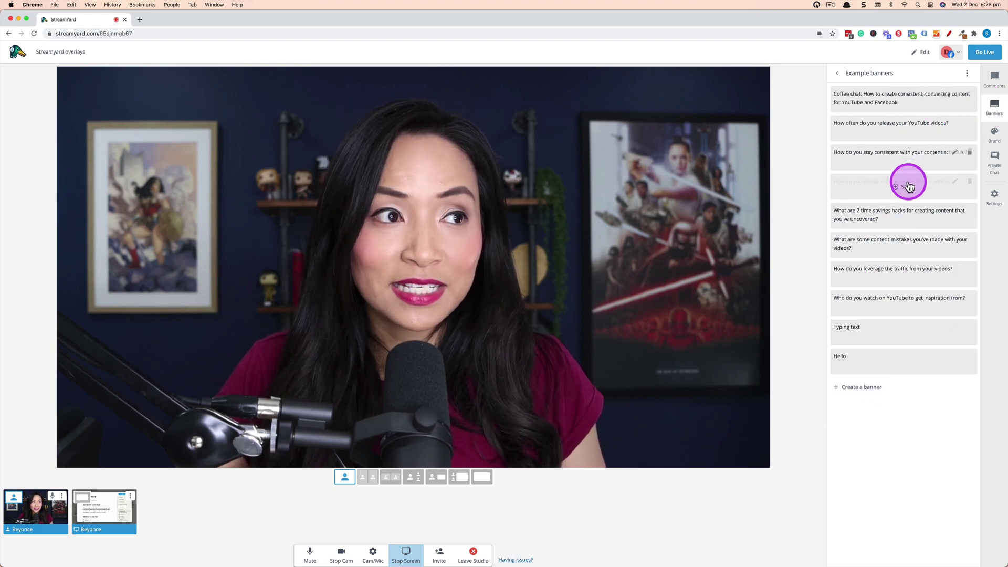
# Show the banner "How do you decide on the topics for your videos?" on the stage and hide it again.
pyautogui.click(910, 187)
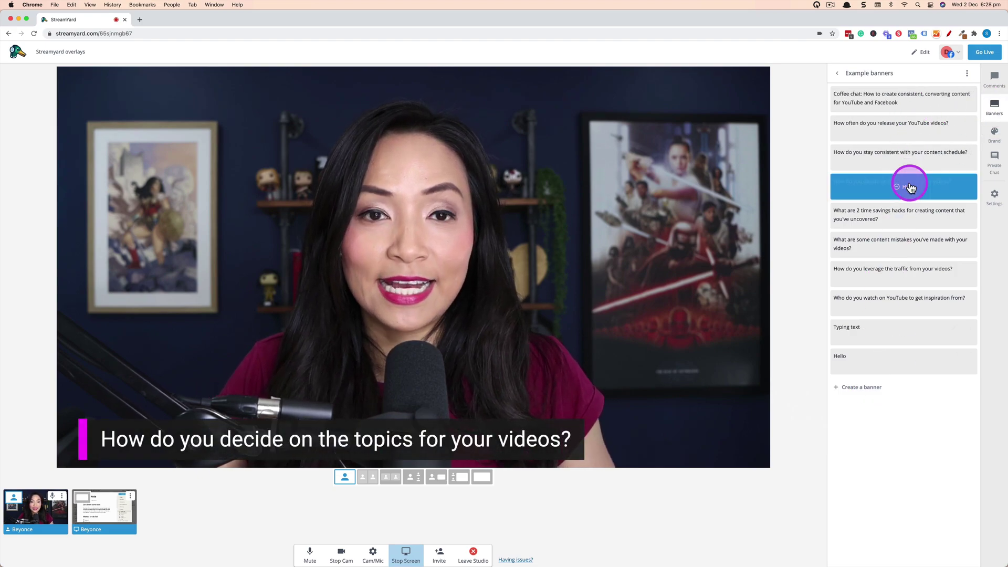
pyautogui.click(947, 188)
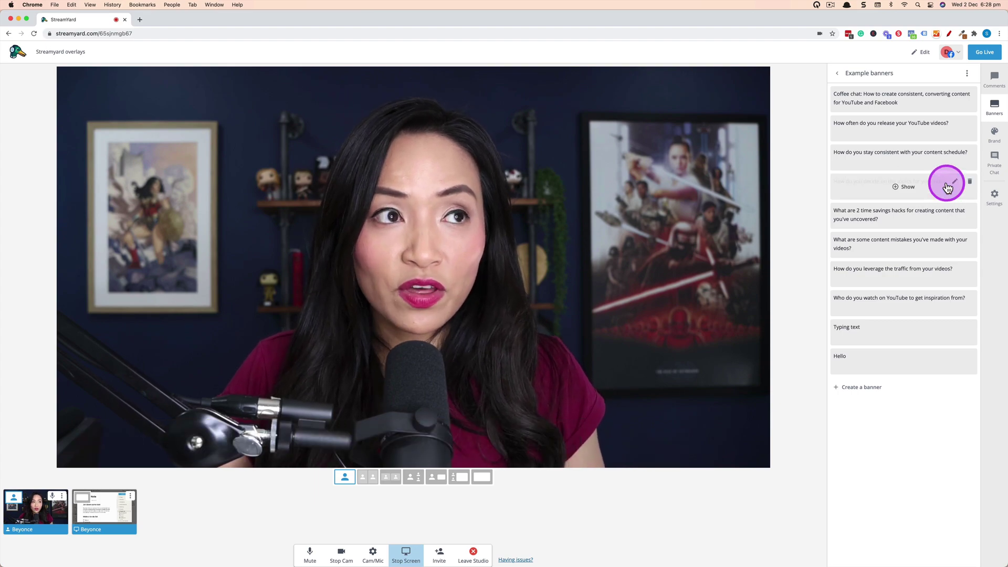
# Open the brand settings and look through the overlays, video clips and backgrounds.
pyautogui.click(996, 136)
pyautogui.scroll(-1, 961, 226)
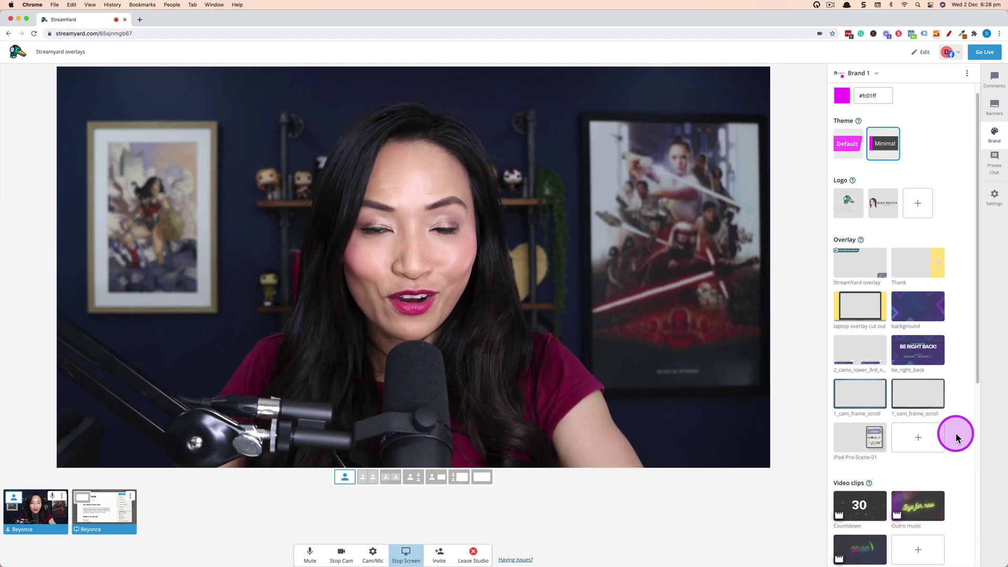
pyautogui.scroll(-5, 957, 438)
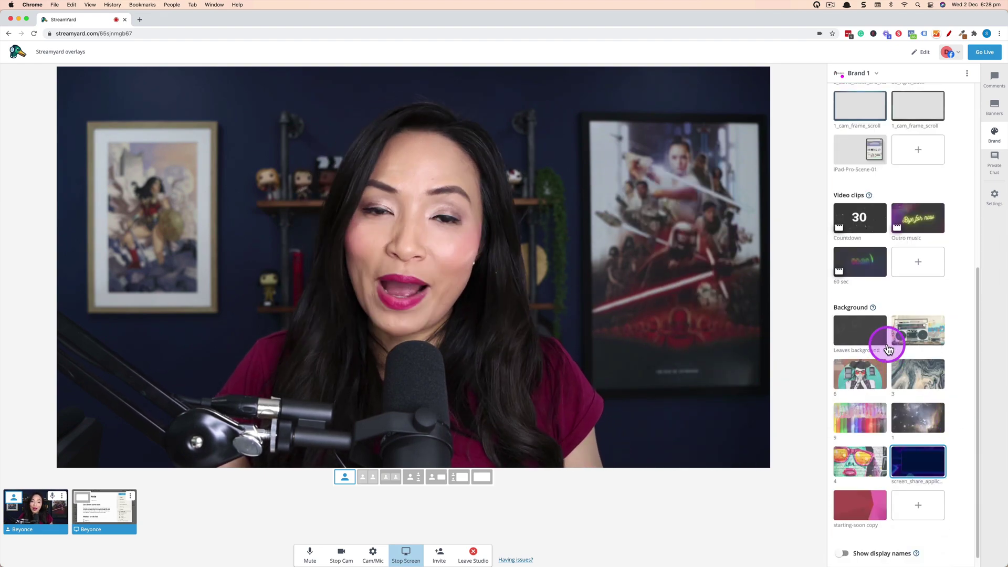